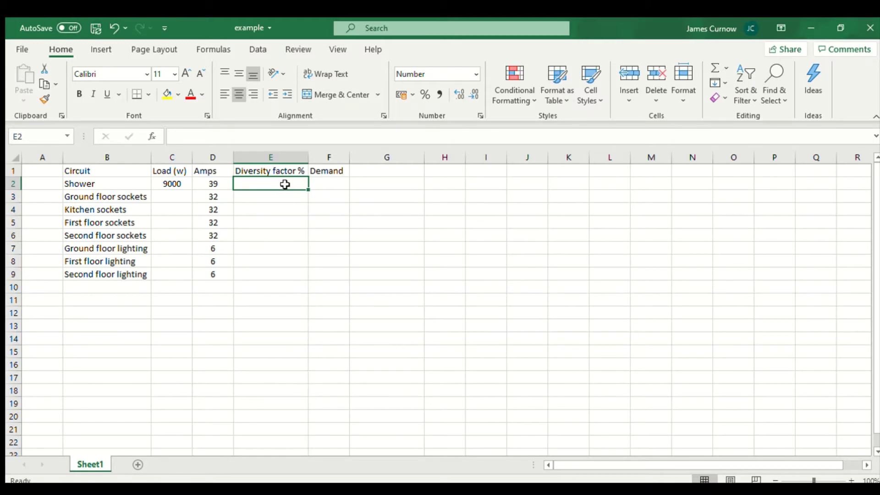
# Step: Enter a diversity factor of 100 for the shower and ground floor sockets in E2:E3
pyautogui.write('100')
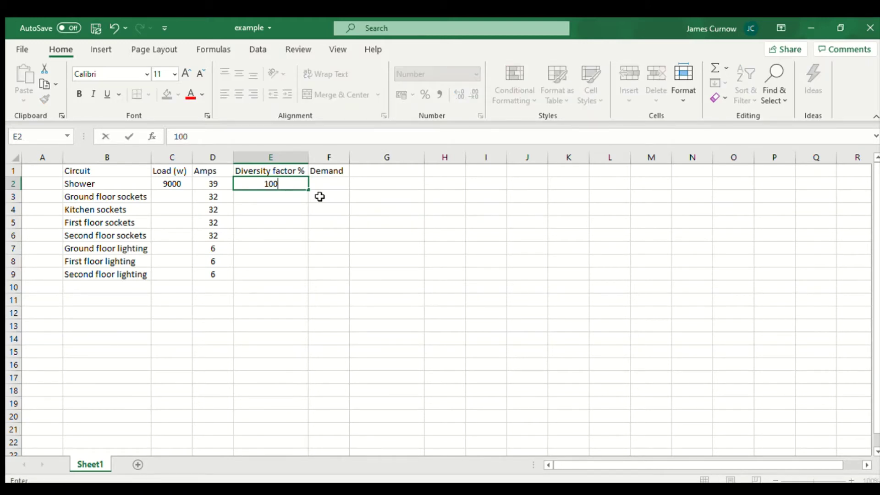
pyautogui.click(282, 196)
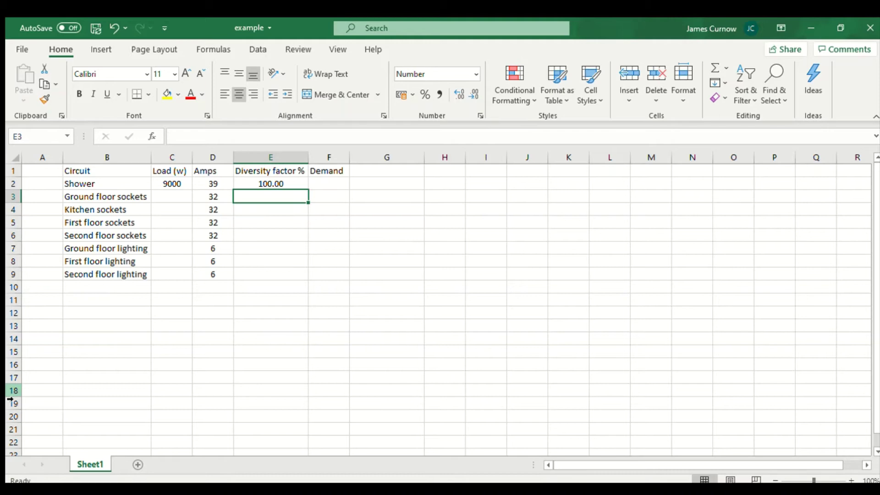
pyautogui.write('100')
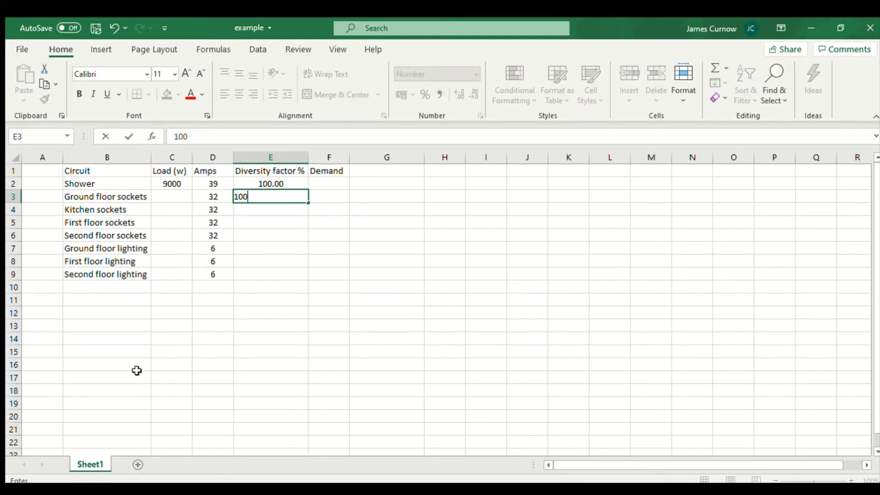
pyautogui.click(268, 208)
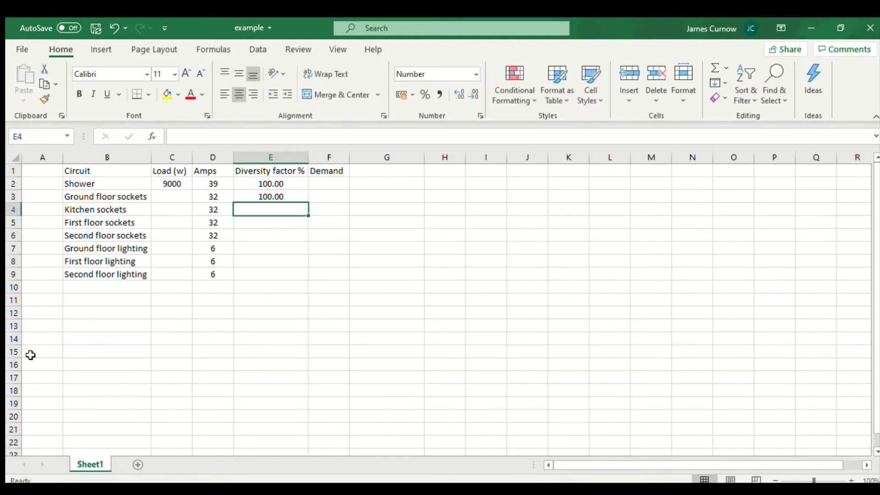
# Step: Enter 70 in E4 and fill it down to E6 for the other socket circuits
pyautogui.write('70')
pyautogui.press('Return')
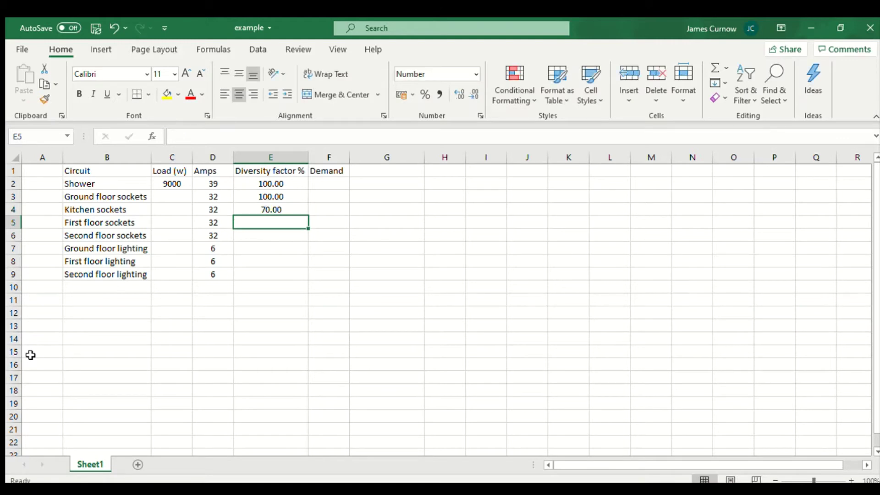
pyautogui.click(296, 210)
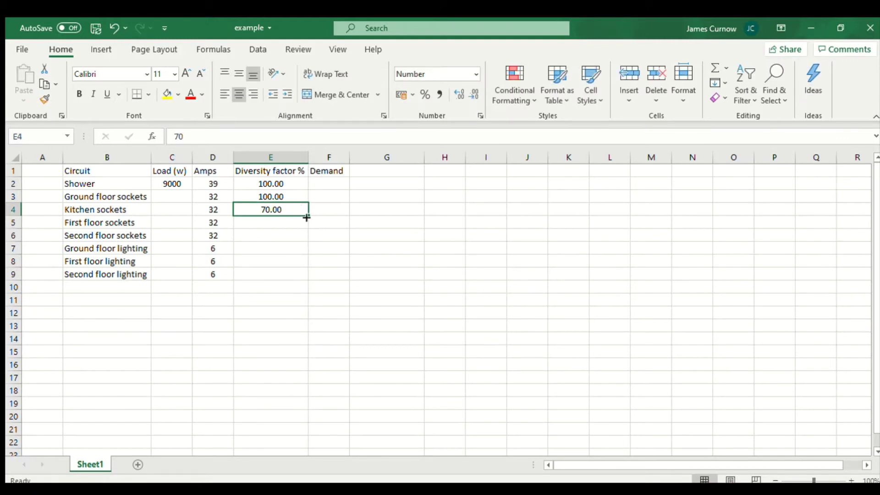
pyautogui.moveTo(309, 217); pyautogui.dragTo(306, 242)
# Step: Enter 90 in E7 and fill it down to E9 for the lighting circuits
pyautogui.click(292, 252)
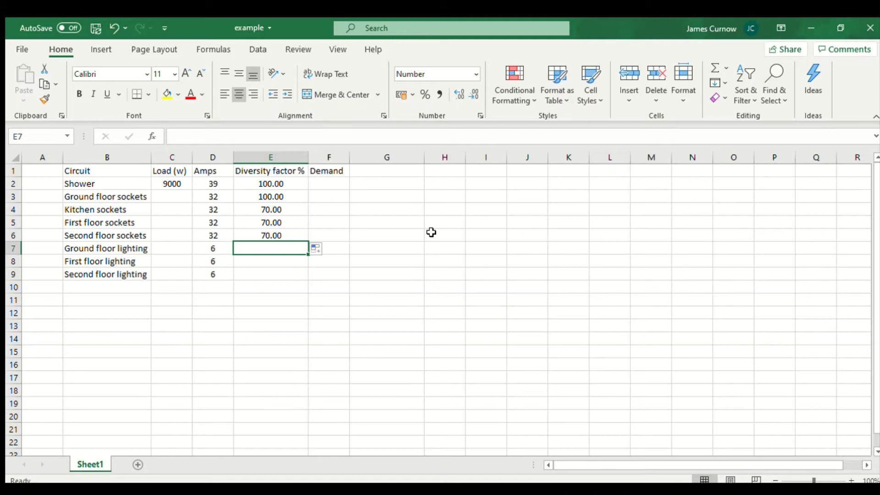
pyautogui.write('90')
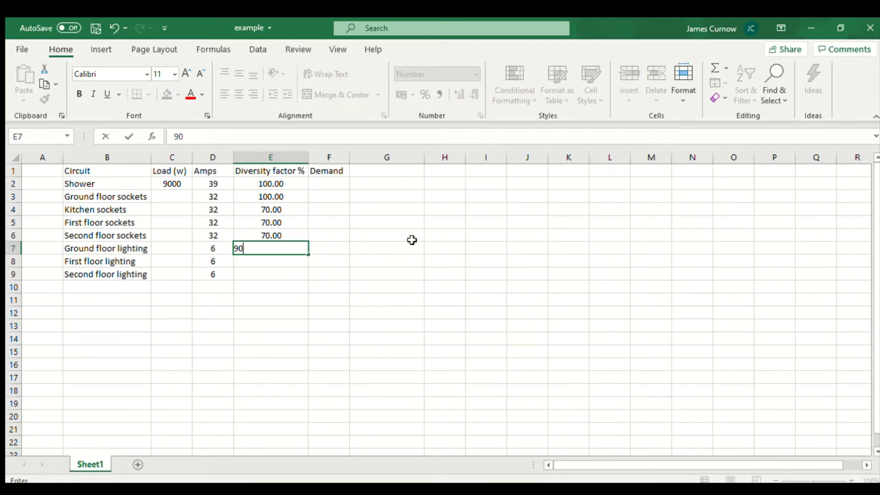
pyautogui.click(271, 260)
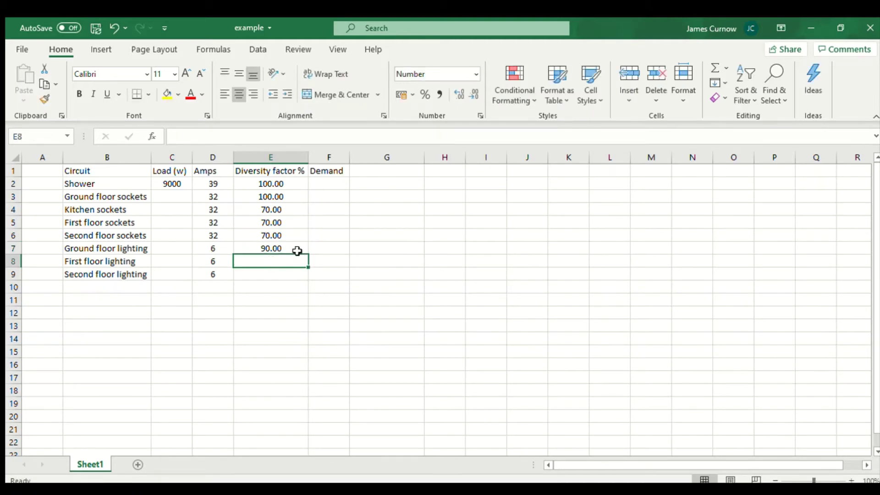
pyautogui.click(296, 250)
pyautogui.moveTo(309, 254); pyautogui.dragTo(311, 277)
pyautogui.click(360, 327)
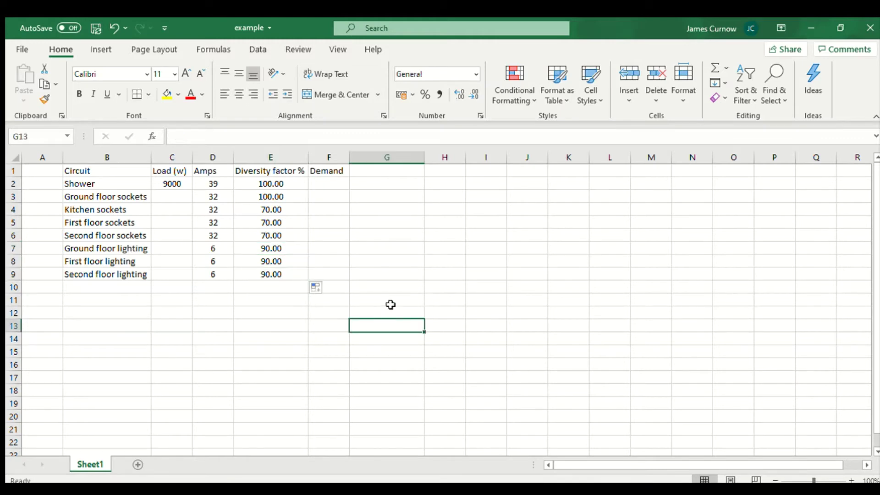
pyautogui.click(324, 185)
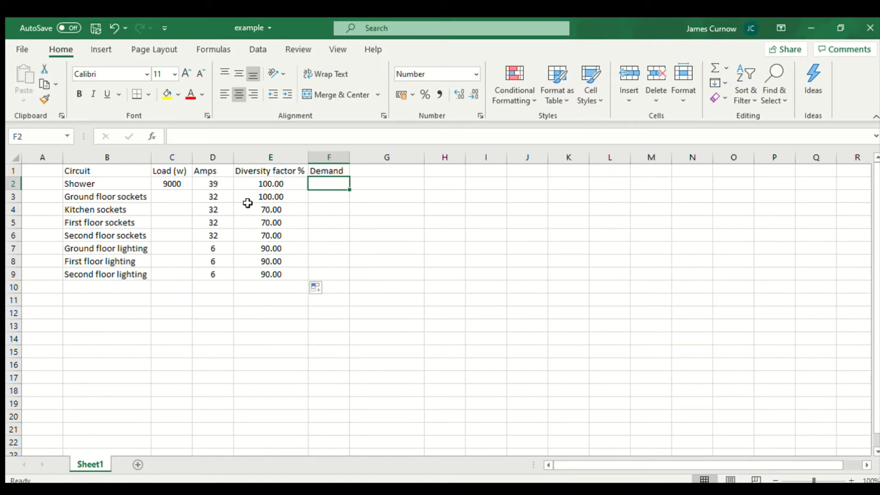
# Step: Enter demand formulas =D2 and =D3 for the shower and ground floor sockets
pyautogui.write('=')
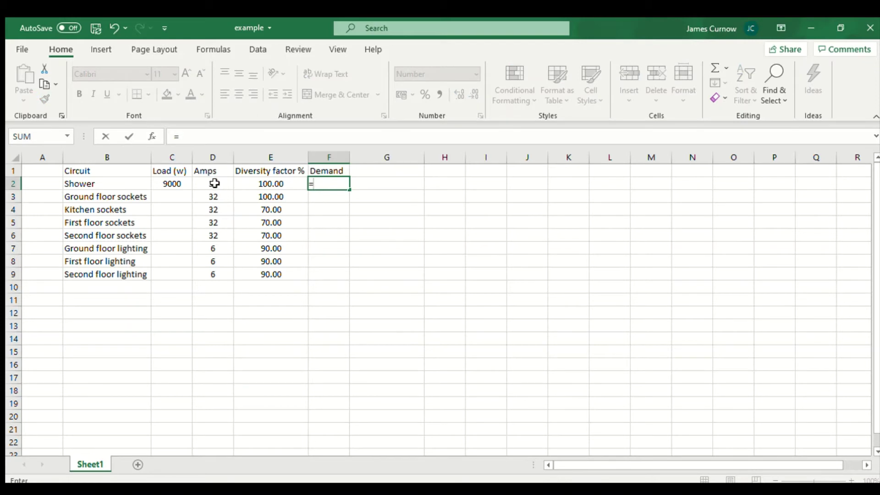
pyautogui.click(213, 183)
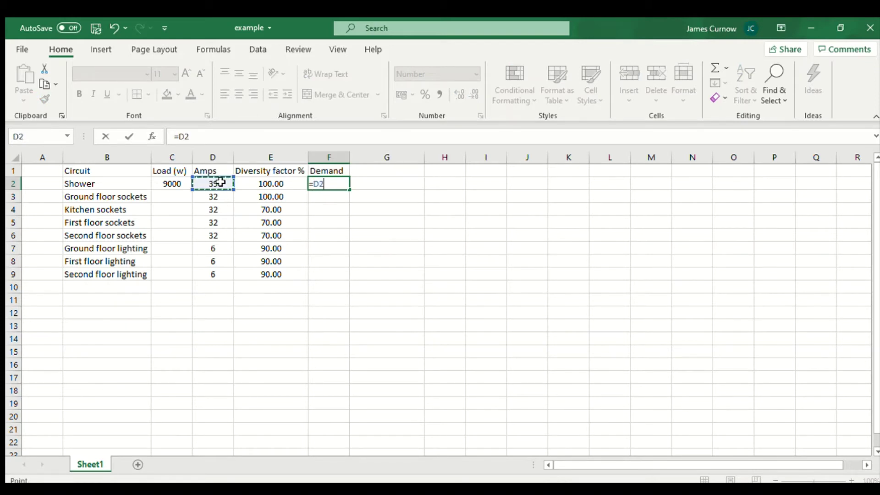
pyautogui.press('Return')
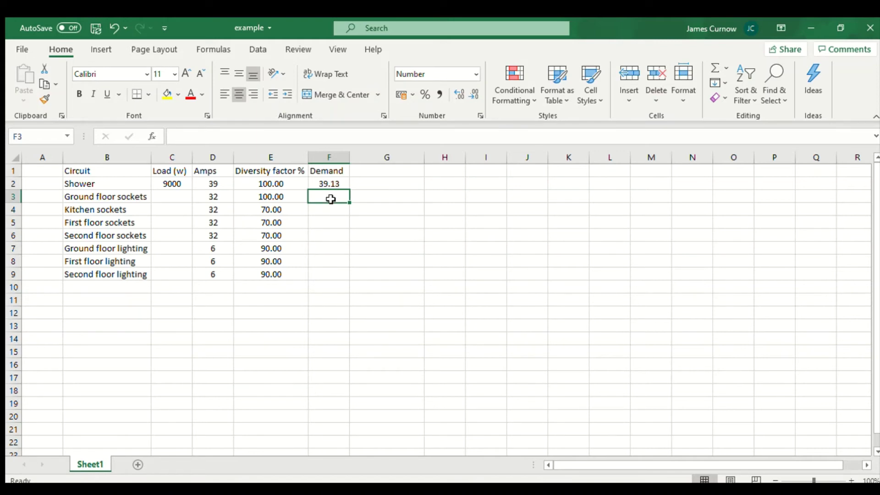
pyautogui.write('=')
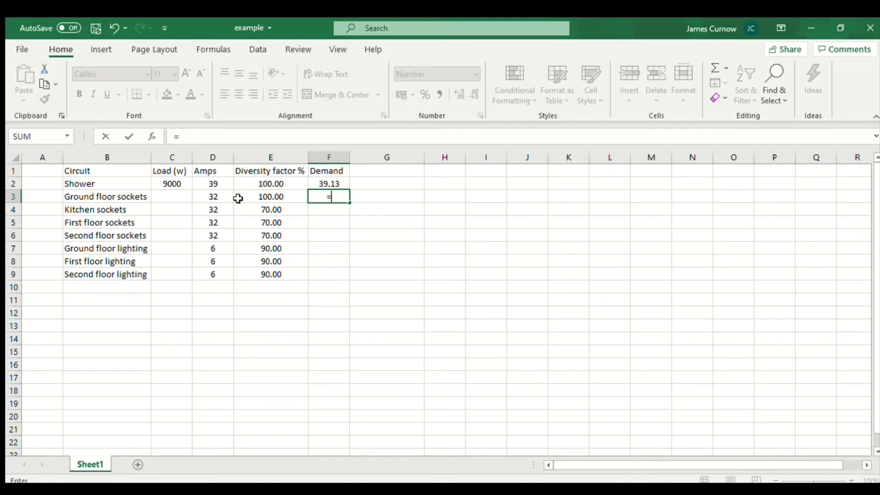
pyautogui.click(224, 194)
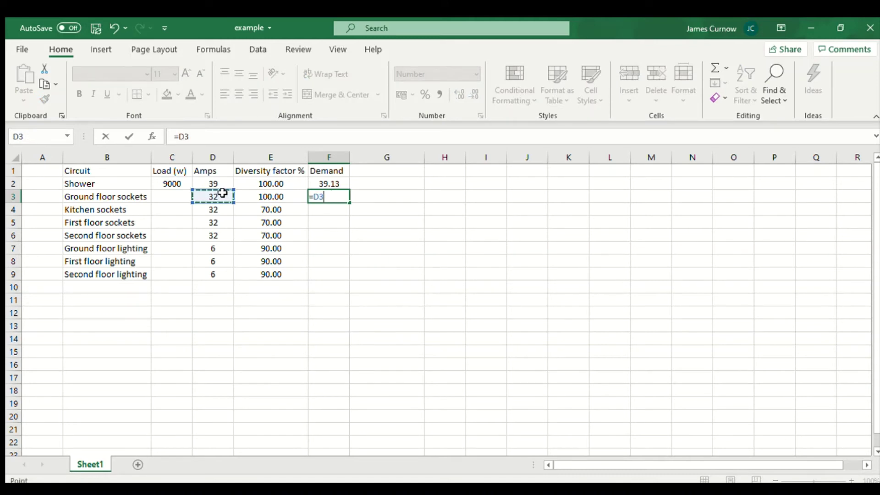
pyautogui.press('Return')
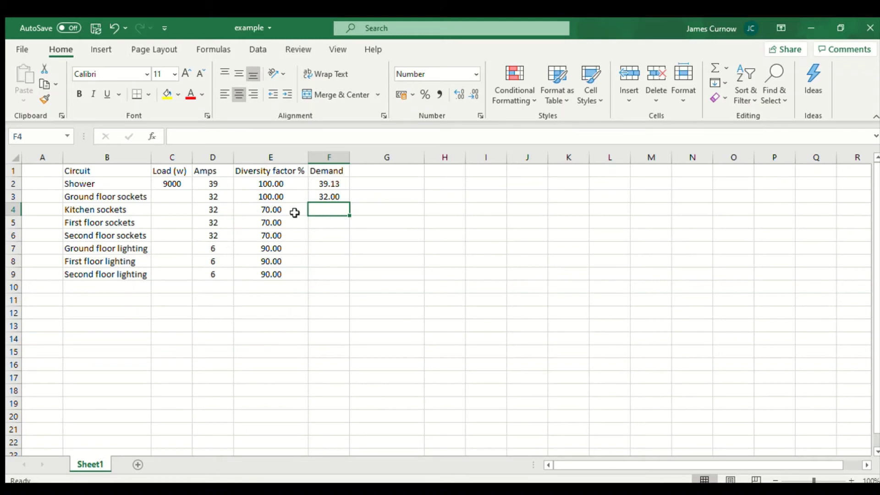
# Step: Enter =D4*0.7 in F4 and fill it down to F6, giving 22.40 per socket circuit
pyautogui.moveTo(292, 207); pyautogui.dragTo(281, 274)
pyautogui.click(319, 214)
pyautogui.write('=')
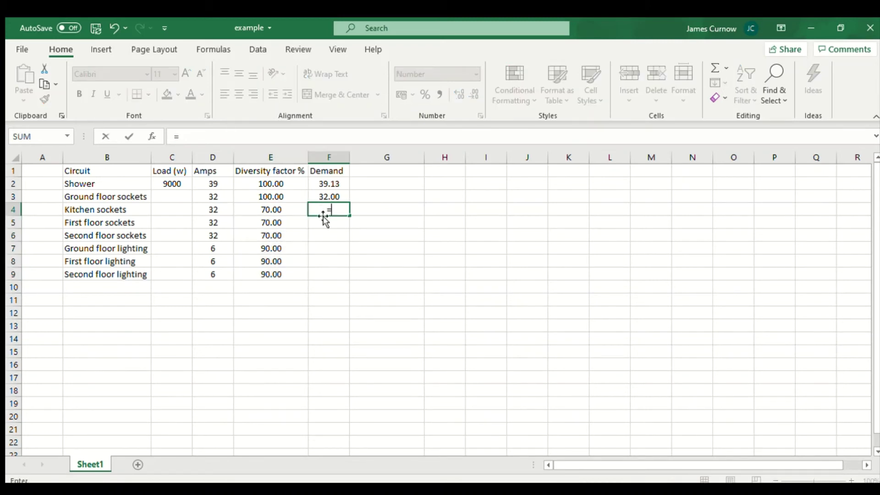
pyautogui.click(223, 207)
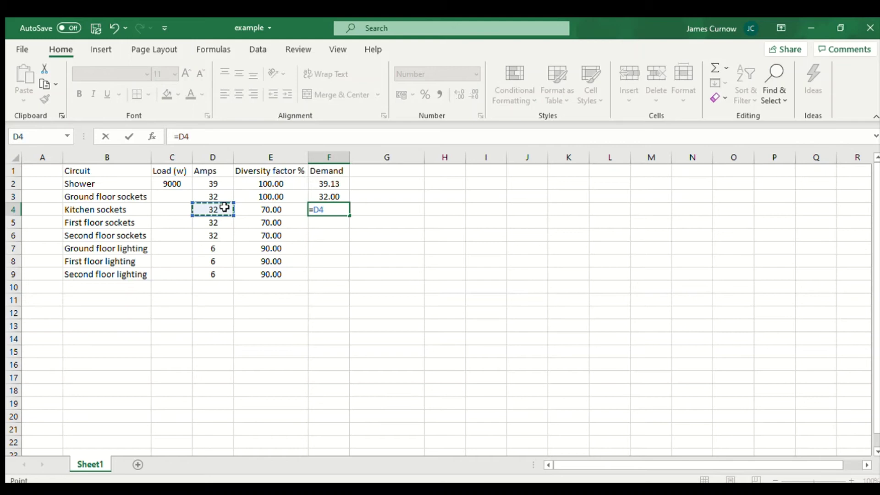
pyautogui.write('*')
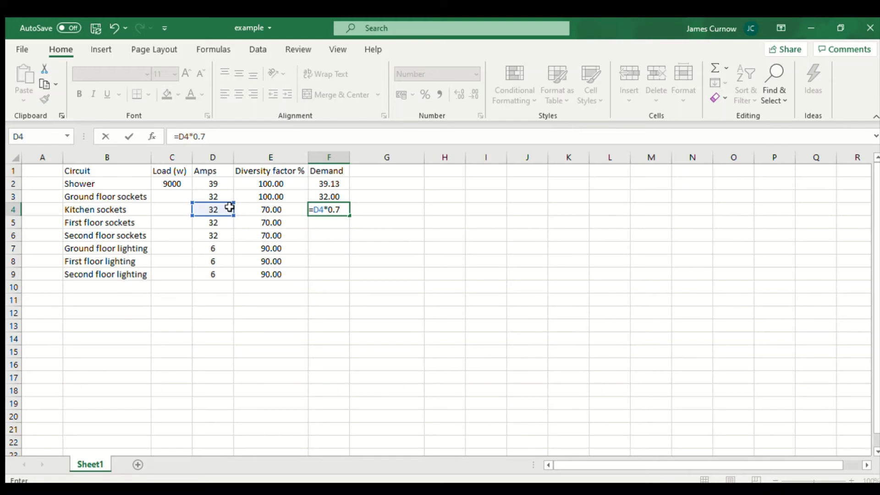
pyautogui.press('Return')
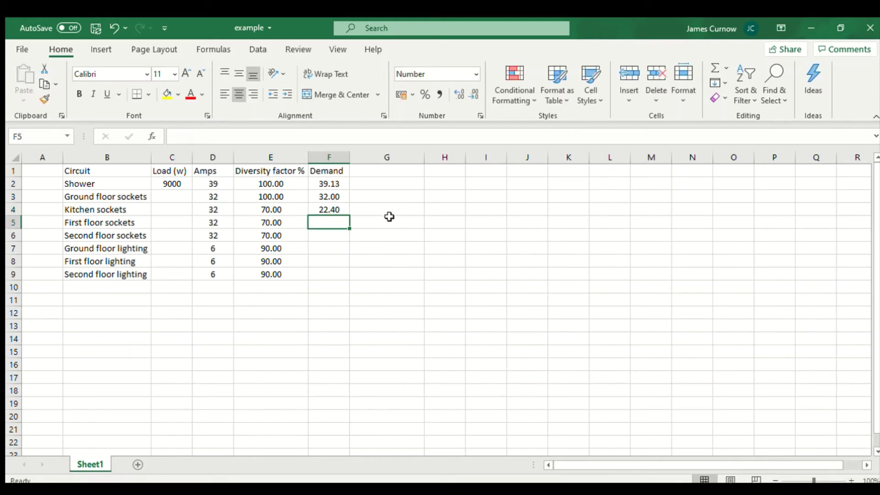
pyautogui.click(340, 208)
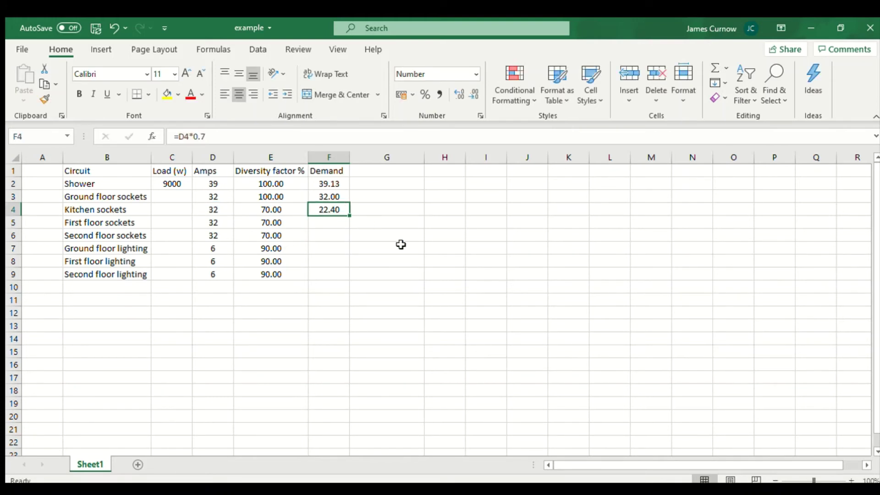
pyautogui.moveTo(351, 217); pyautogui.dragTo(349, 243)
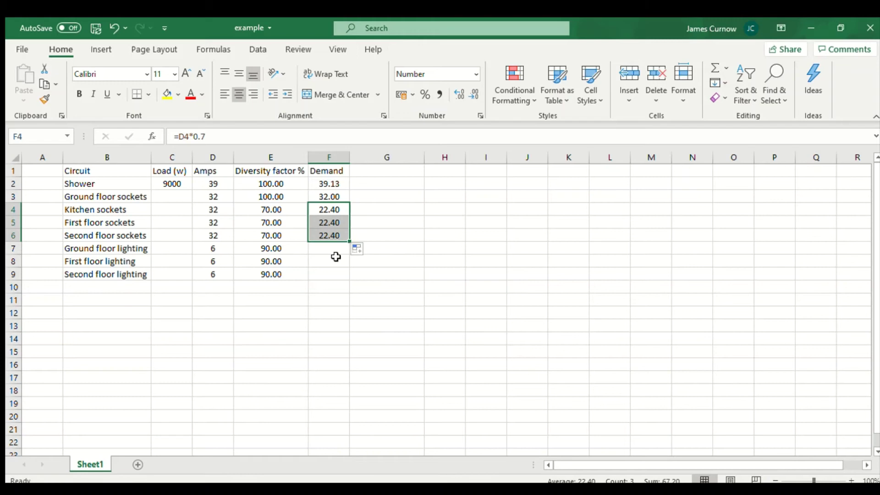
# Step: Enter =D7*0.9 in F7 and fill it down to F9, giving 5.40 per lighting circuit
pyautogui.click(336, 255)
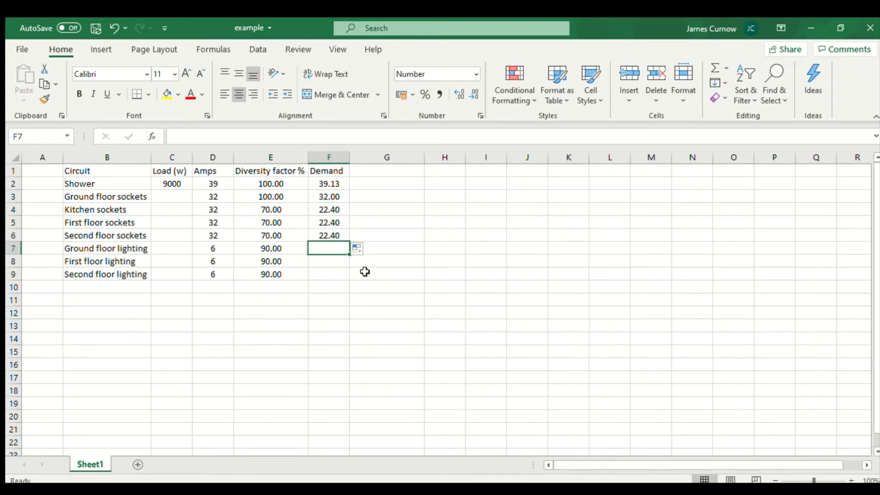
pyautogui.write('=')
pyautogui.click(222, 248)
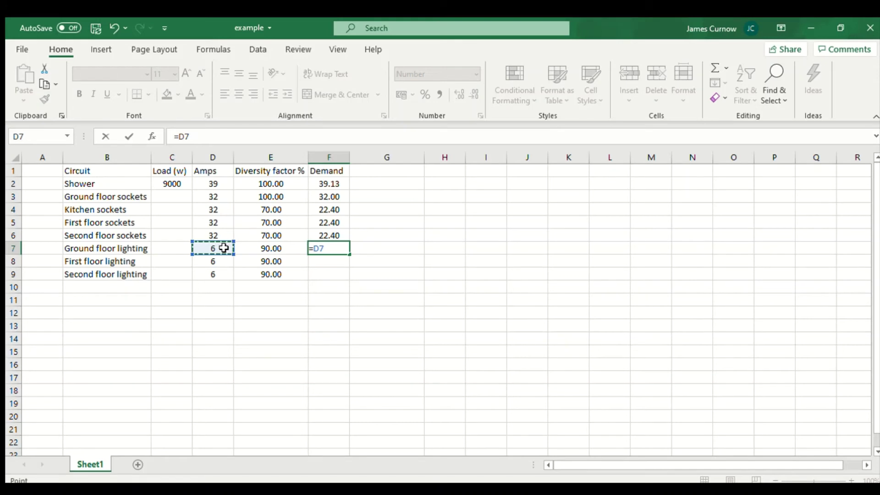
pyautogui.write('*')
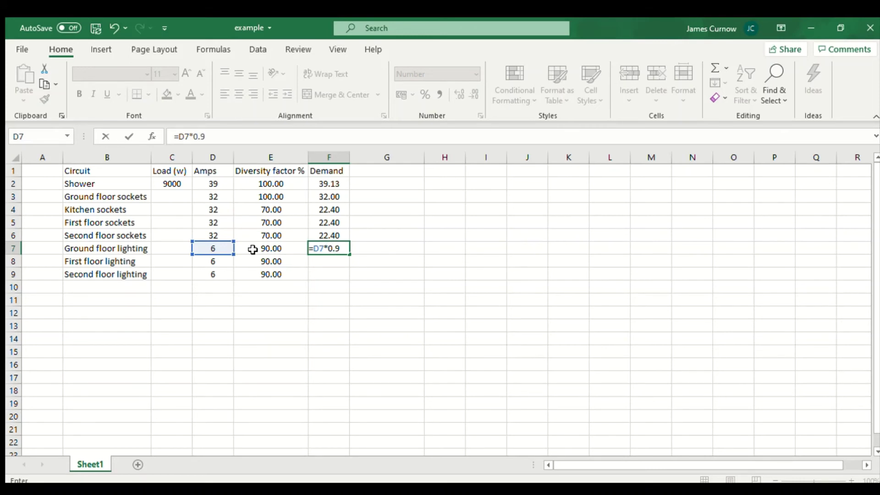
pyautogui.press('Return')
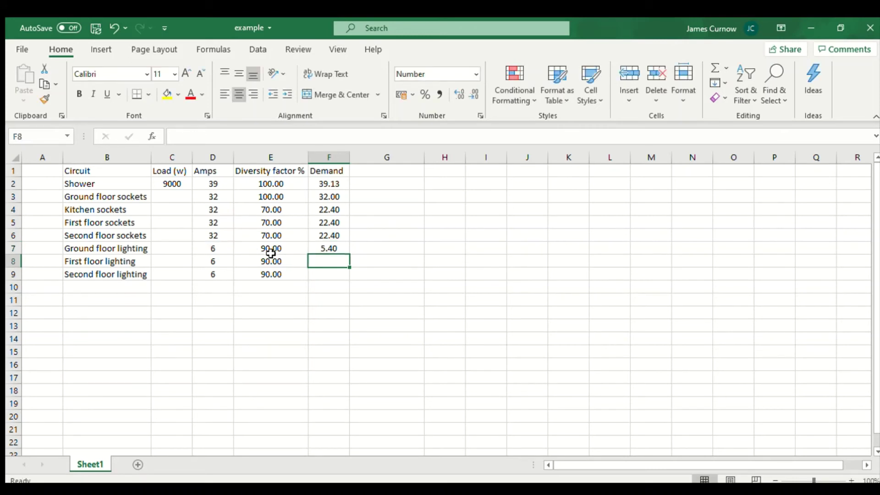
pyautogui.click(342, 249)
pyautogui.moveTo(350, 254); pyautogui.dragTo(351, 281)
pyautogui.click(428, 285)
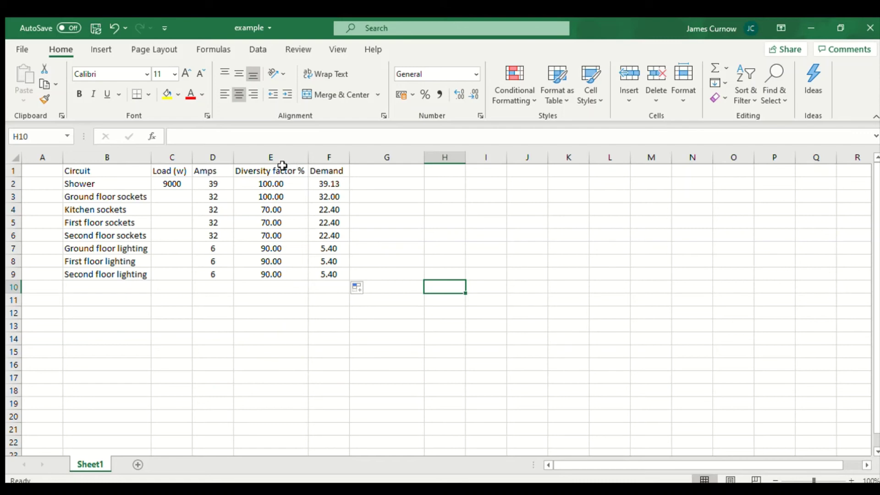
# Step: Move the E1:F9 diversity factor and demand block two columns right to G1:H9
pyautogui.moveTo(276, 170); pyautogui.dragTo(319, 268)
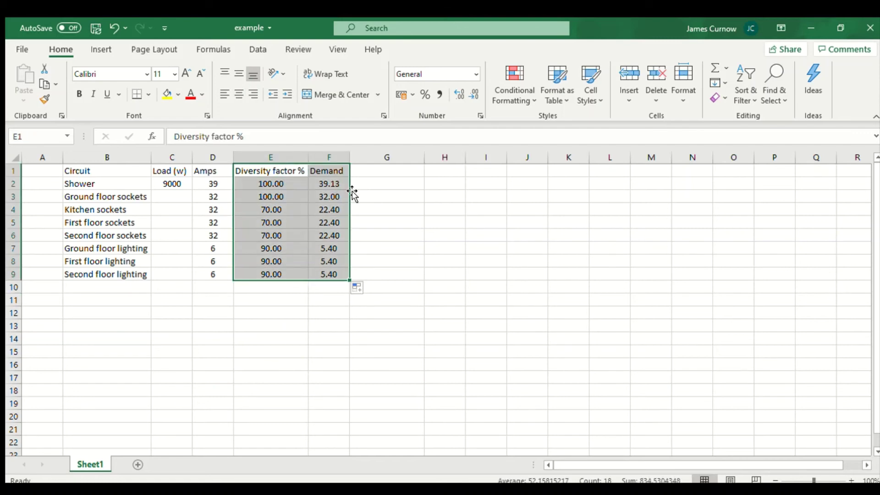
pyautogui.moveTo(350, 191); pyautogui.dragTo(438, 198)
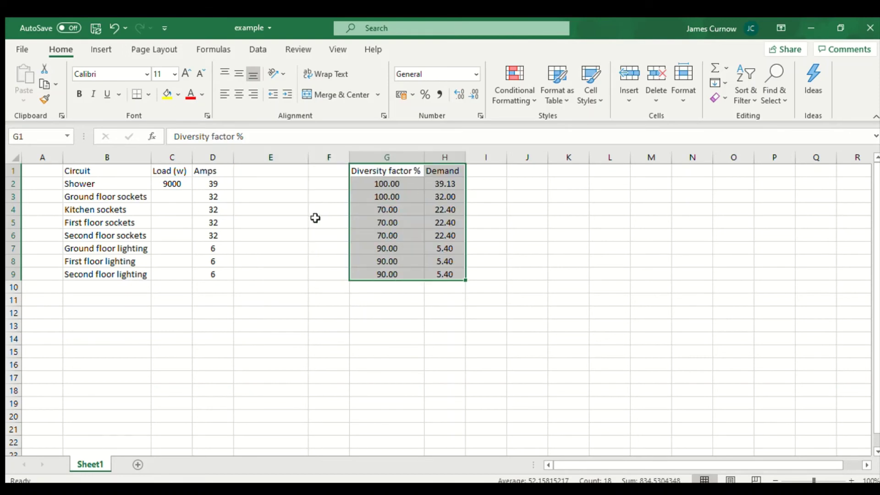
pyautogui.click(292, 206)
pyautogui.click(234, 171)
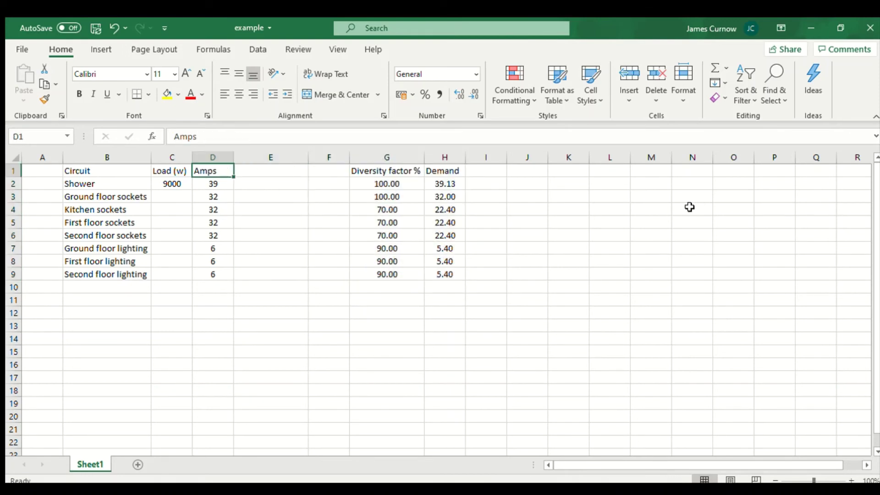
# Step: Head columns D, E and F as L1, L2 and L3
pyautogui.write('L1')
pyautogui.press('Tab')
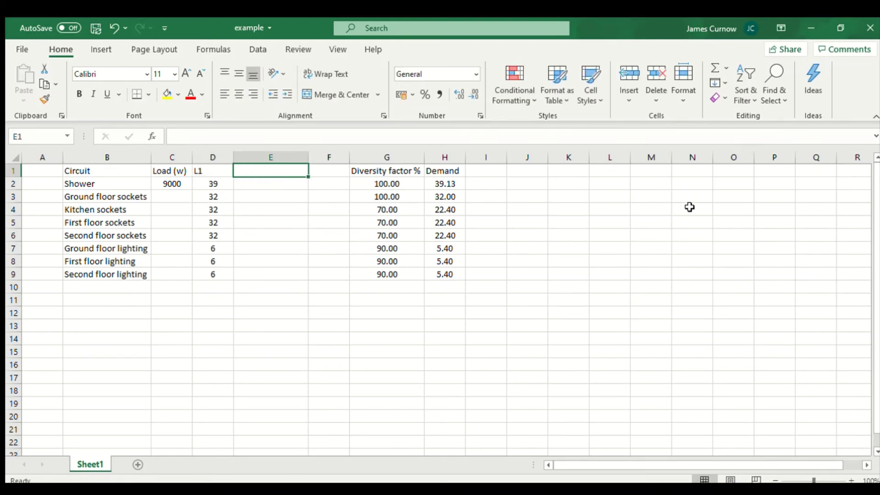
pyautogui.write('L2')
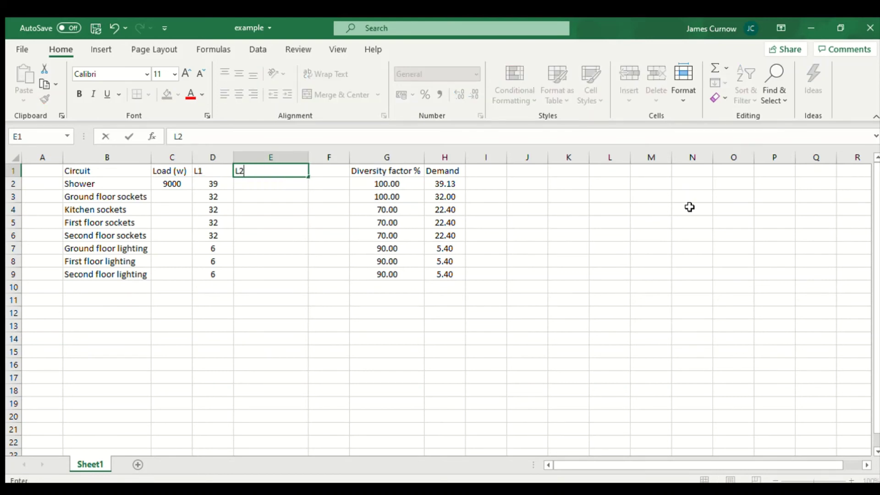
pyautogui.press('Tab')
pyautogui.write('L')
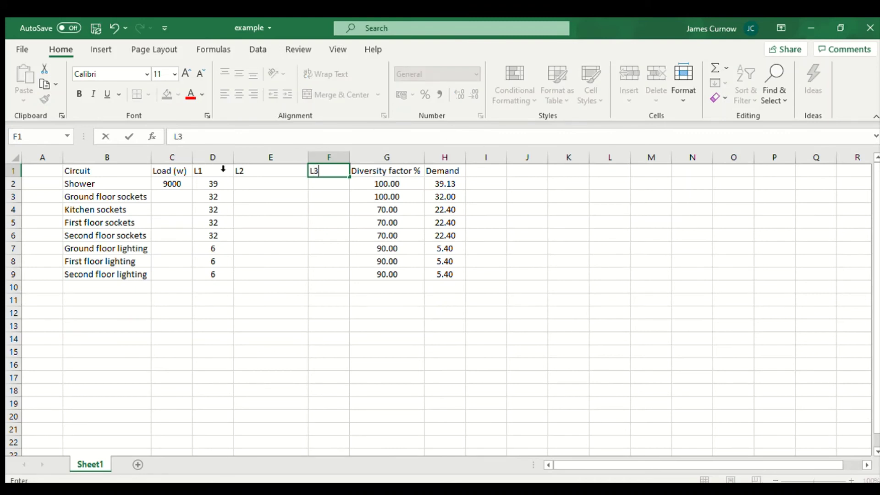
pyautogui.click(265, 213)
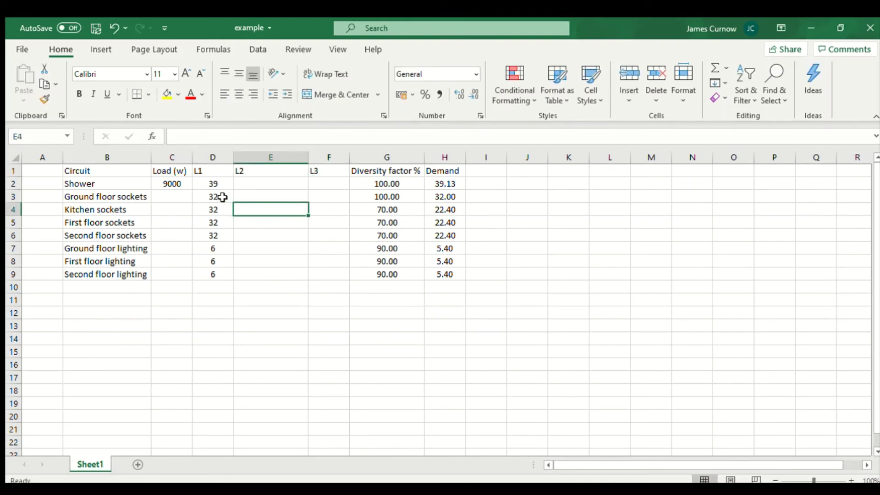
# Step: Move each circuit current into its rotating phase column, e.g. D3 to E3, D4 to F4, D6 to E6
pyautogui.click(223, 196)
pyautogui.moveTo(233, 197); pyautogui.dragTo(241, 197)
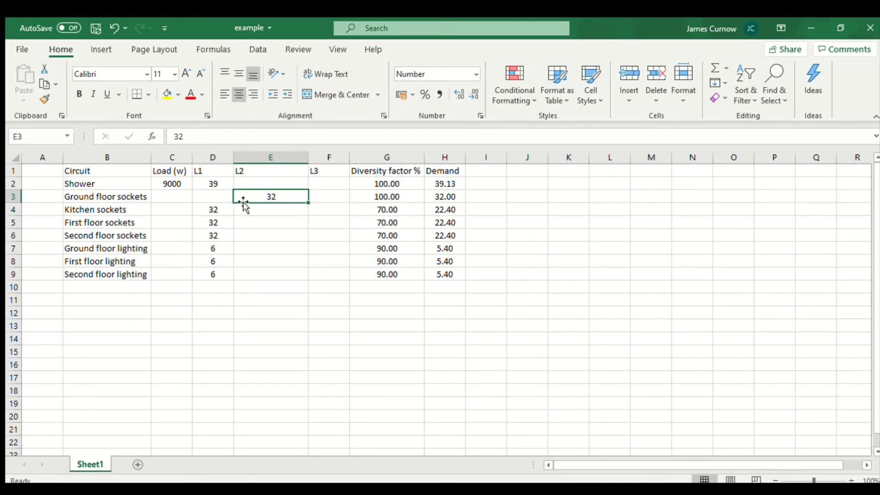
pyautogui.click(228, 211)
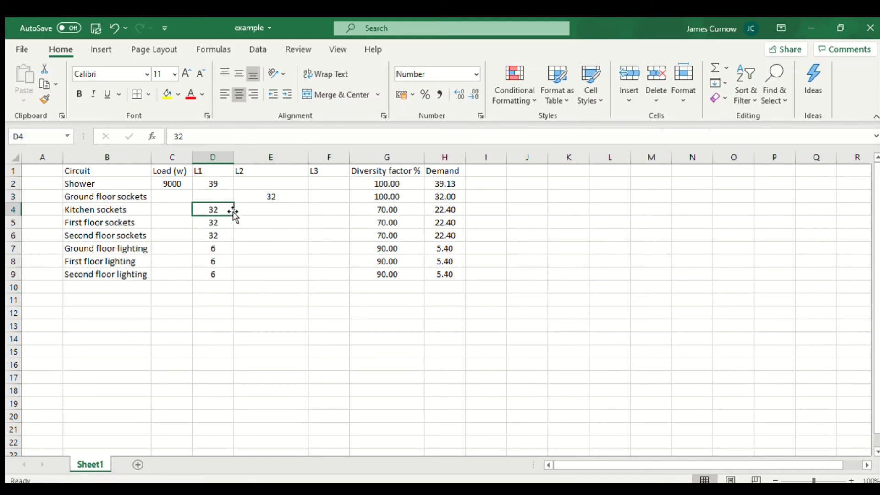
pyautogui.moveTo(232, 212); pyautogui.dragTo(321, 209)
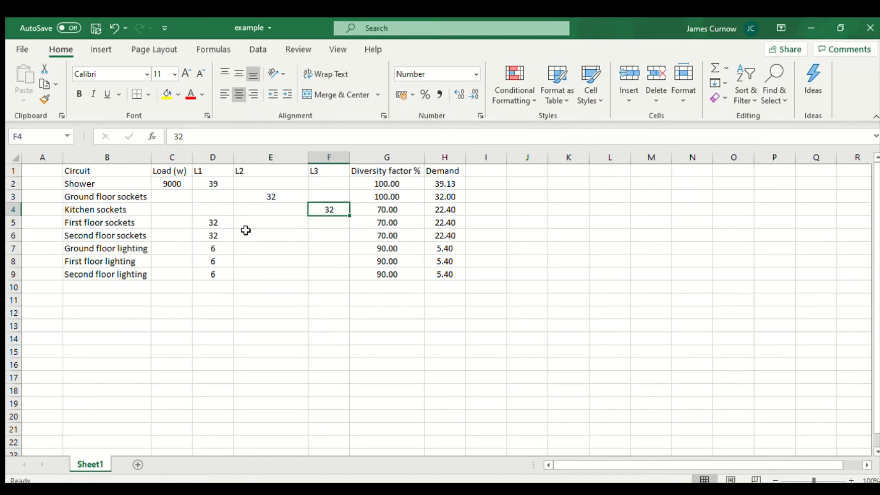
pyautogui.click(228, 234)
pyautogui.moveTo(232, 235); pyautogui.dragTo(315, 251)
pyautogui.click(227, 250)
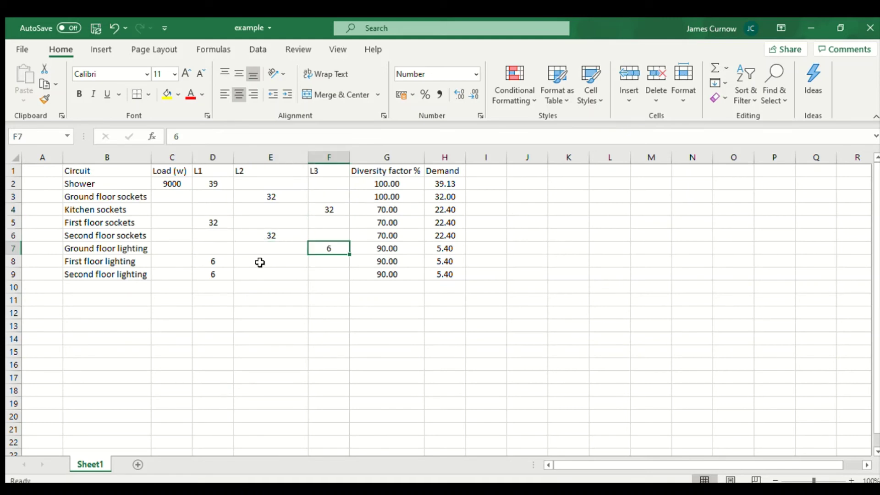
pyautogui.click(216, 261)
pyautogui.moveTo(234, 263)
pyautogui.mouseDown()
pyautogui.moveTo(243, 264)
pyautogui.moveTo(226, 257)
pyautogui.moveTo(240, 275)
pyautogui.mouseUp()
pyautogui.click(228, 273)
pyautogui.click(277, 324)
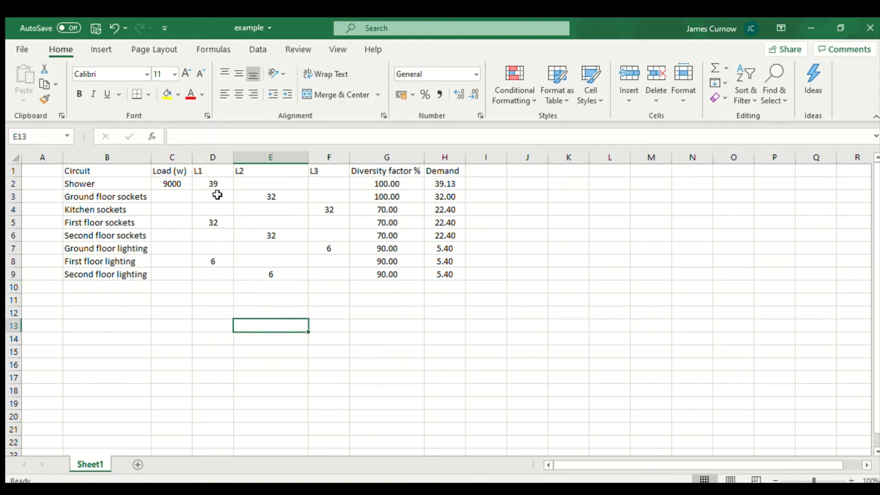
# Step: Select the L1, L2 and L3 current columns in turn to check each phase total
pyautogui.moveTo(216, 183); pyautogui.dragTo(216, 261)
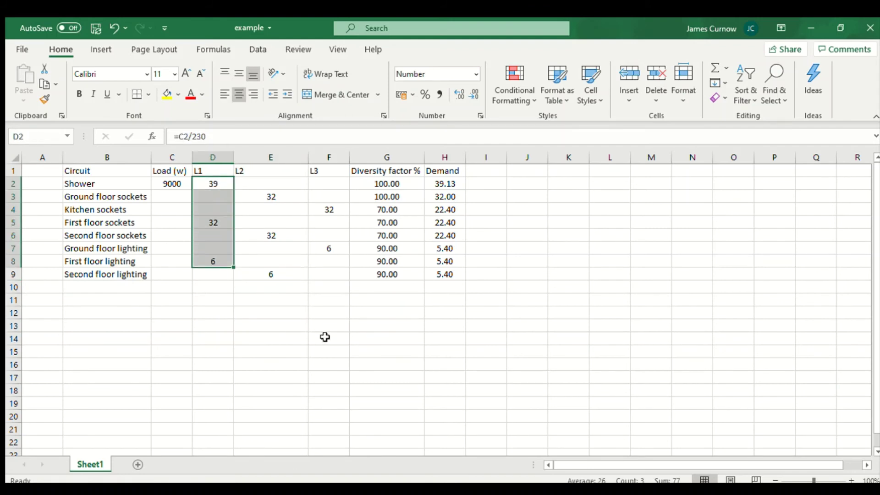
pyautogui.moveTo(287, 183); pyautogui.dragTo(277, 270)
pyautogui.moveTo(330, 187); pyautogui.dragTo(330, 271)
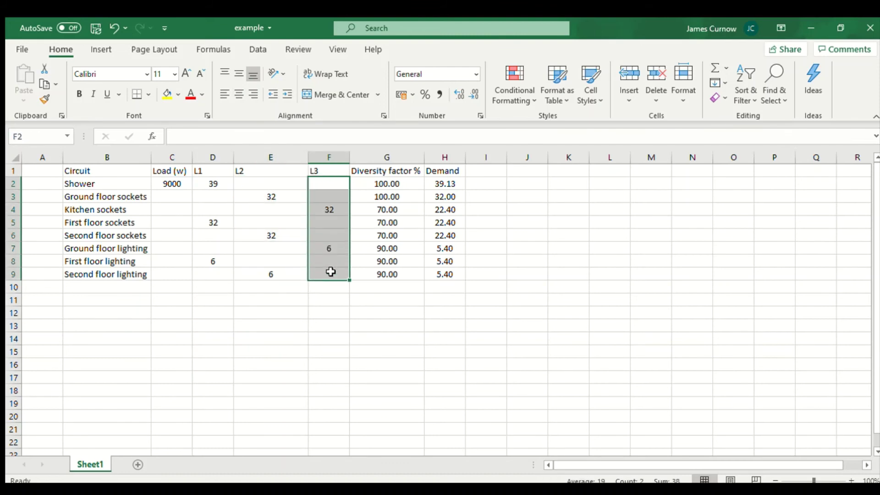
pyautogui.click(334, 339)
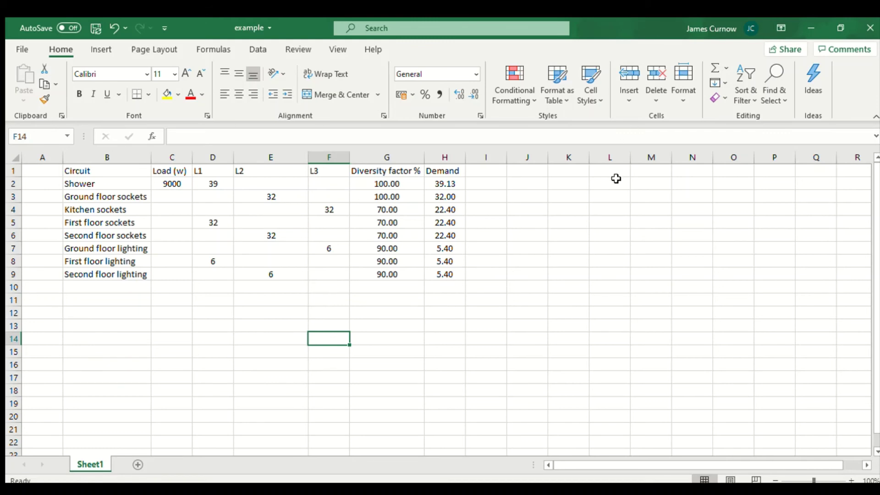
# Step: Rename the H1 Demand header to L1 and add L2 and L3 headers in I1 and J1
pyautogui.click(457, 170)
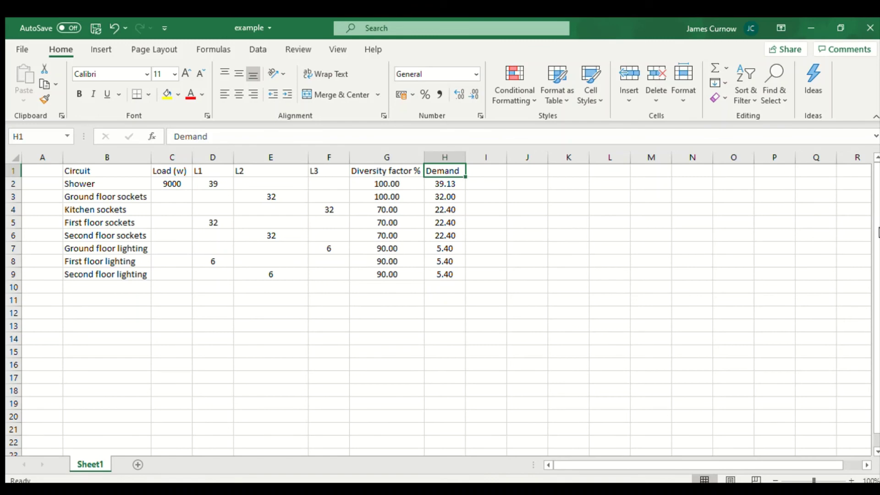
pyautogui.write('L1')
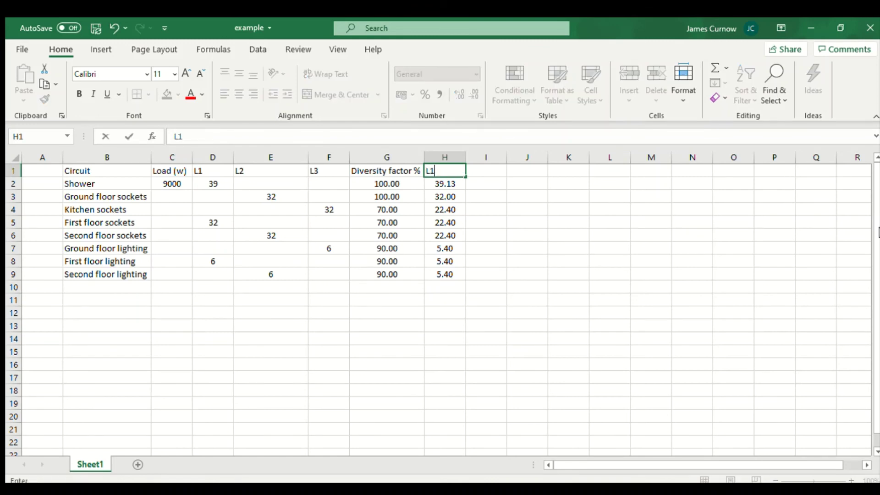
pyautogui.press('Tab')
pyautogui.write('L')
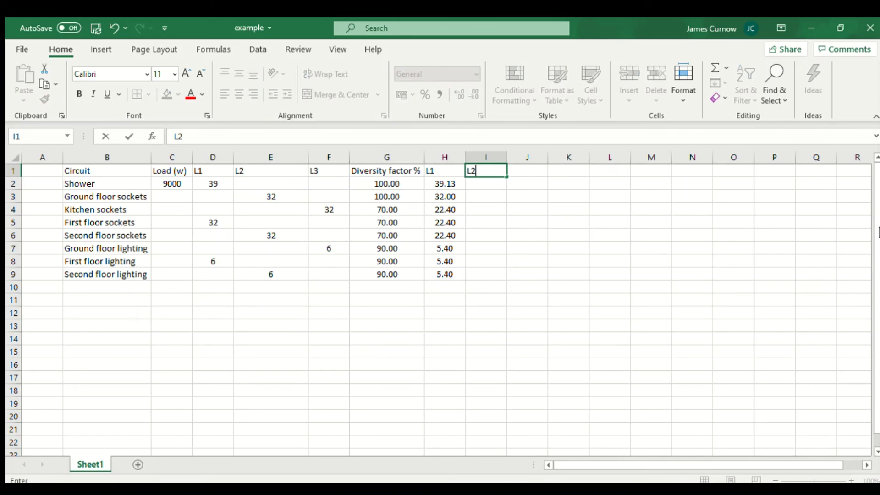
pyautogui.press('Tab')
pyautogui.write('L£')
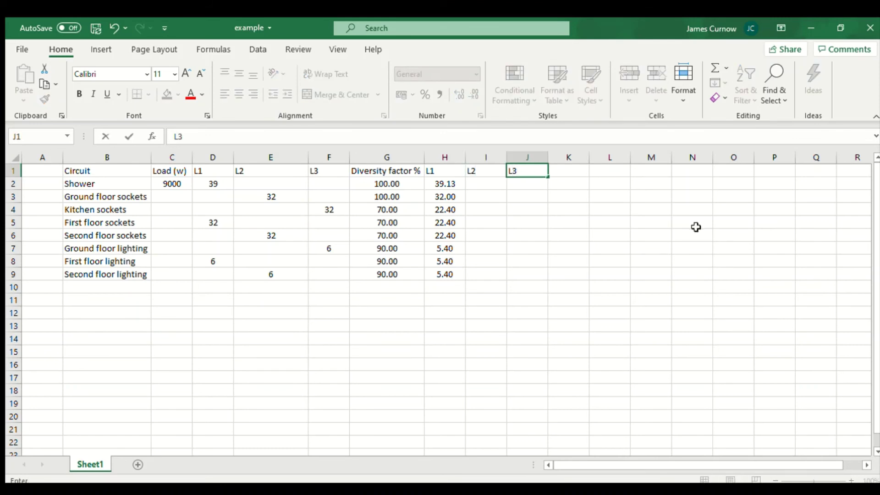
pyautogui.click(613, 236)
# Step: Move each demand under its current's phase: 32.00 to I3, kitchen to J4, 22.40 to I6, lighting to J7, 5.40 to I9
pyautogui.click(453, 195)
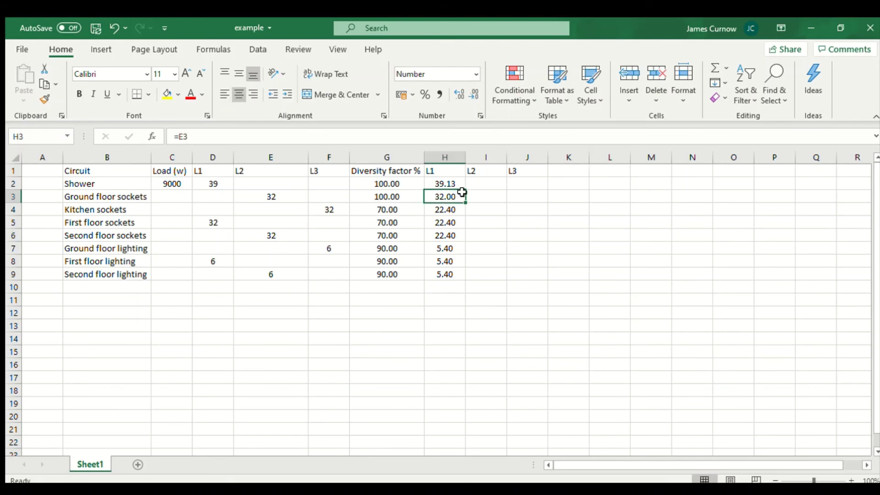
pyautogui.moveTo(464, 194); pyautogui.dragTo(516, 221)
pyautogui.click(458, 210)
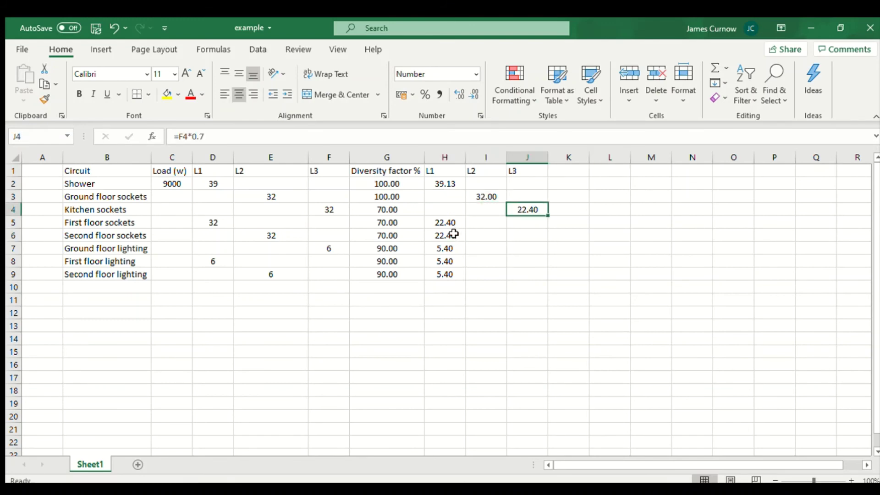
pyautogui.click(451, 235)
pyautogui.moveTo(464, 235); pyautogui.dragTo(523, 250)
pyautogui.click(454, 250)
pyautogui.click(456, 274)
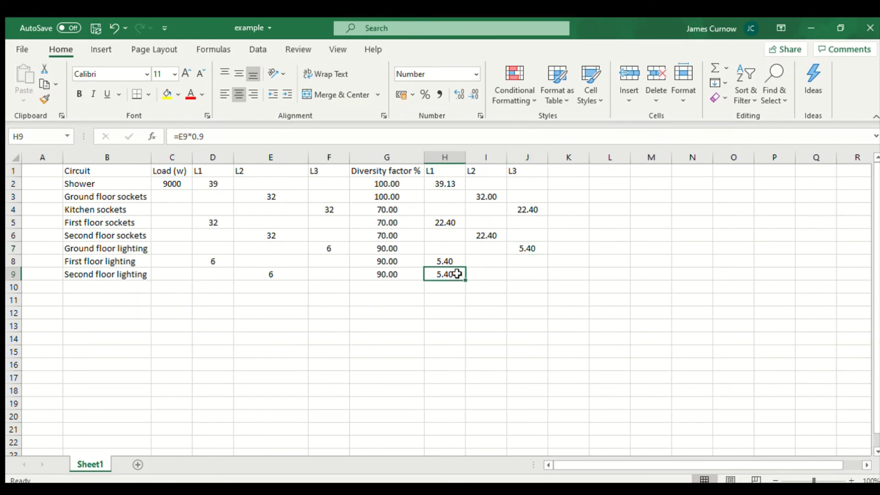
pyautogui.moveTo(466, 278); pyautogui.dragTo(475, 274)
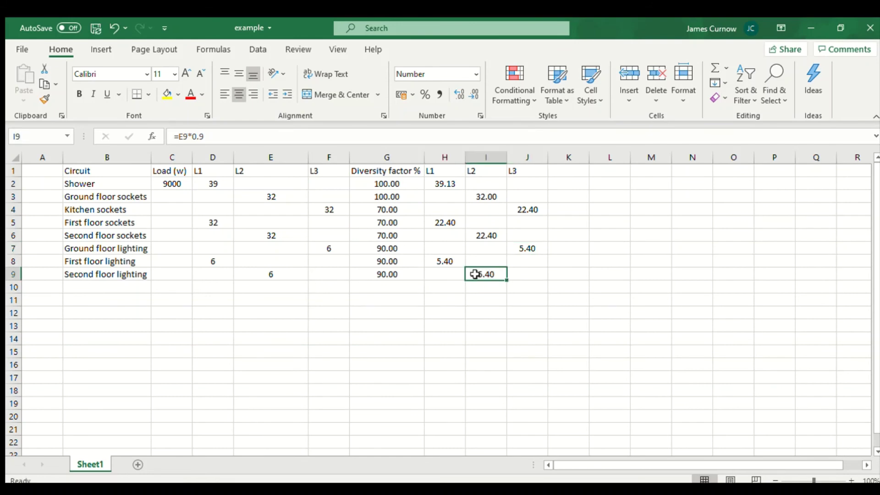
pyautogui.click(443, 299)
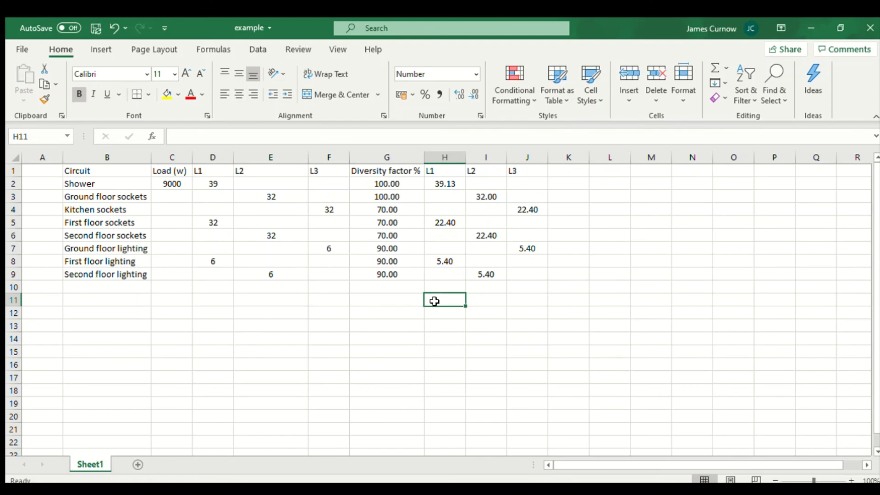
# Step: Total the L1 demands in H11 with =SUM(H2:H9), giving 66.93
pyautogui.write('=')
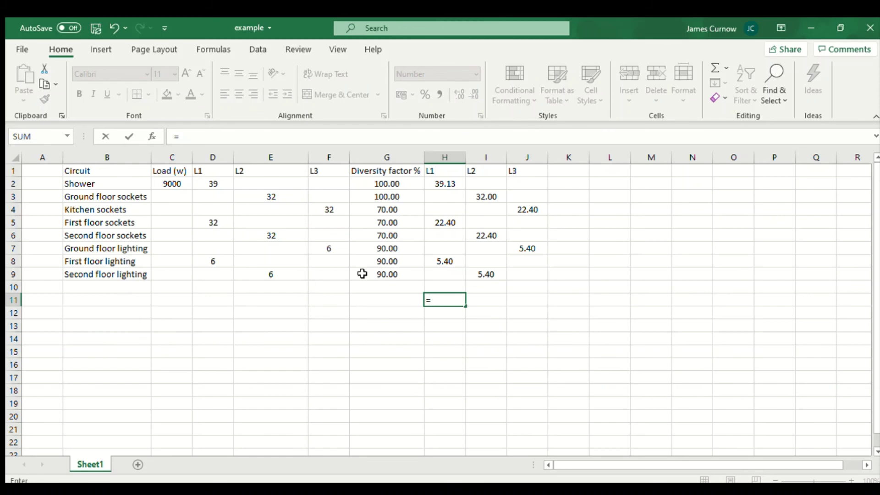
pyautogui.write('SUM(')
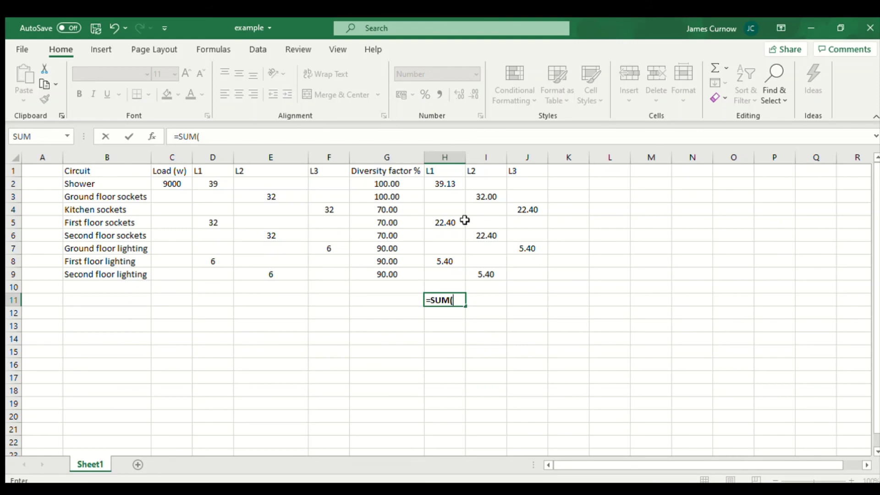
pyautogui.moveTo(443, 274); pyautogui.dragTo(458, 185)
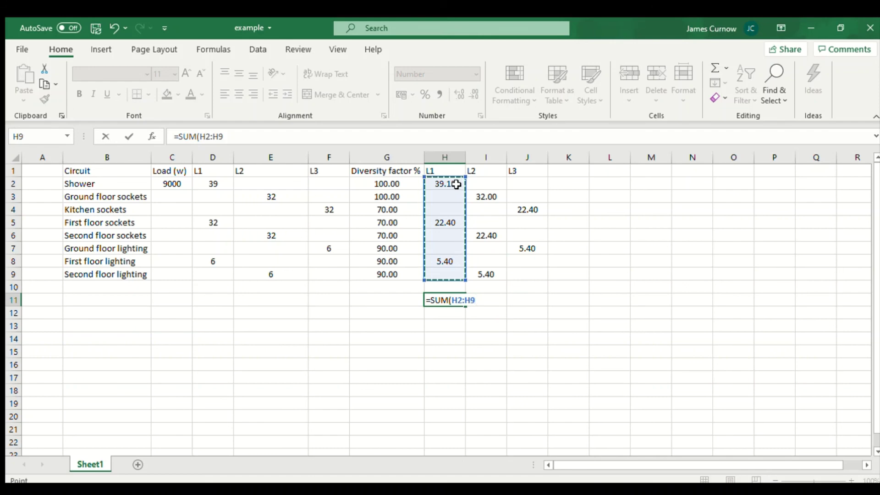
pyautogui.press('Return')
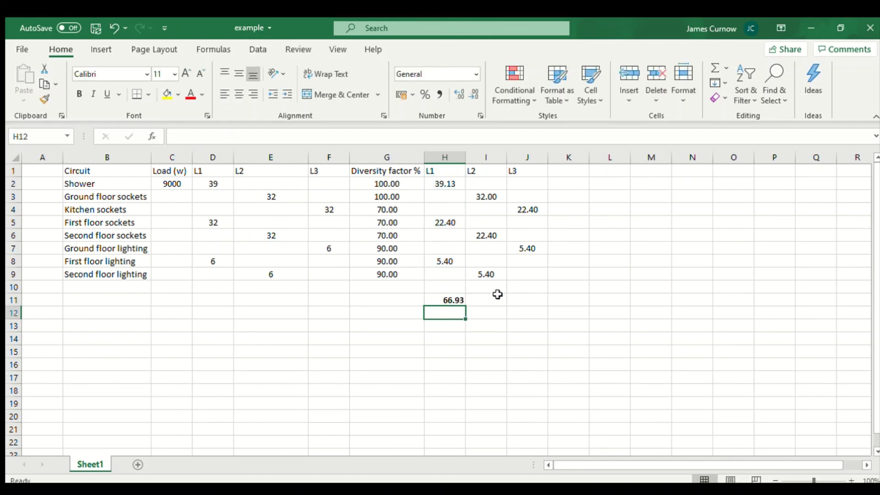
pyautogui.click(454, 296)
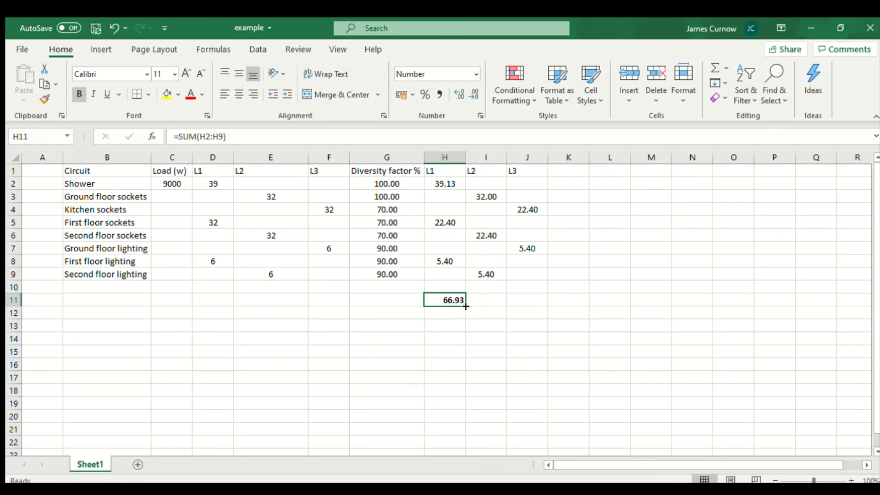
# Step: Copy the SUM across to I11 and J11 for L2 (59.80) and L3 (27.80), checking I11's range
pyautogui.moveTo(465, 307); pyautogui.dragTo(536, 307)
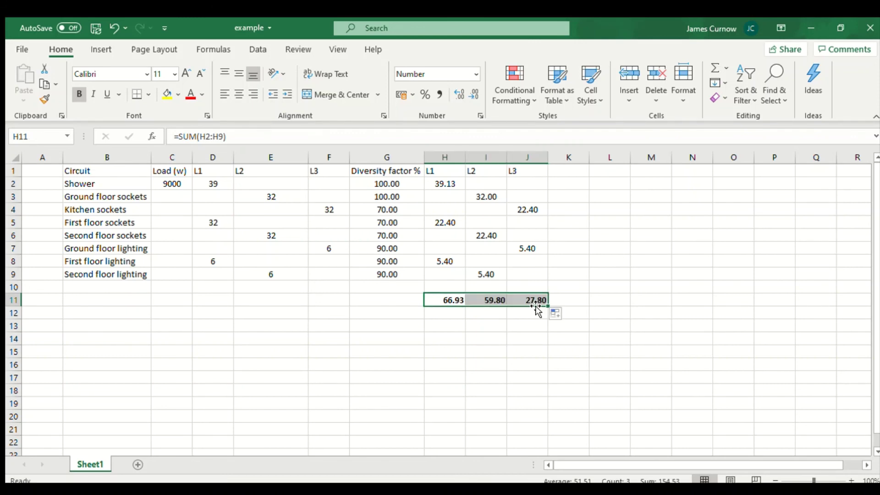
pyautogui.click(493, 315)
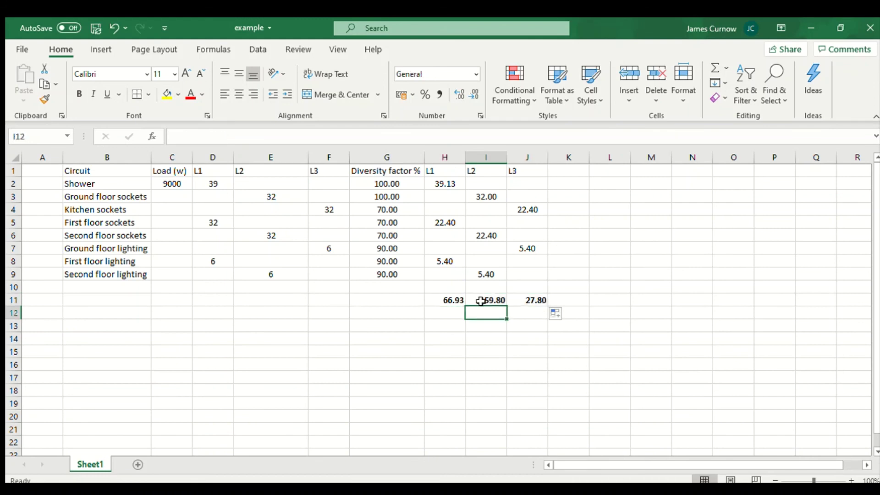
pyautogui.click(489, 301)
pyautogui.doubleClick(491, 302)
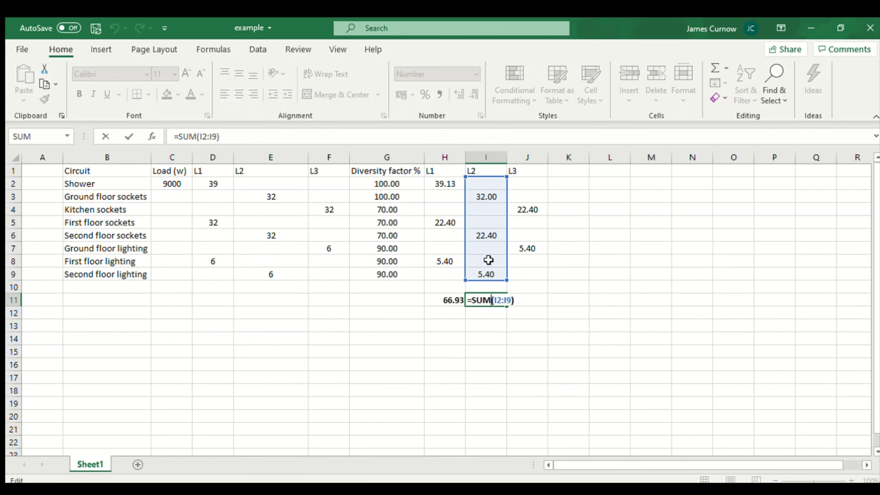
pyautogui.press('Escape')
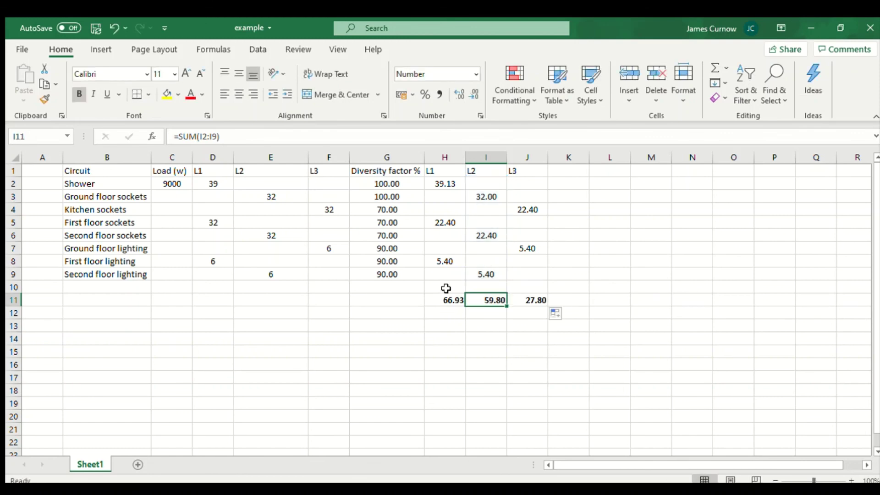
pyautogui.click(446, 313)
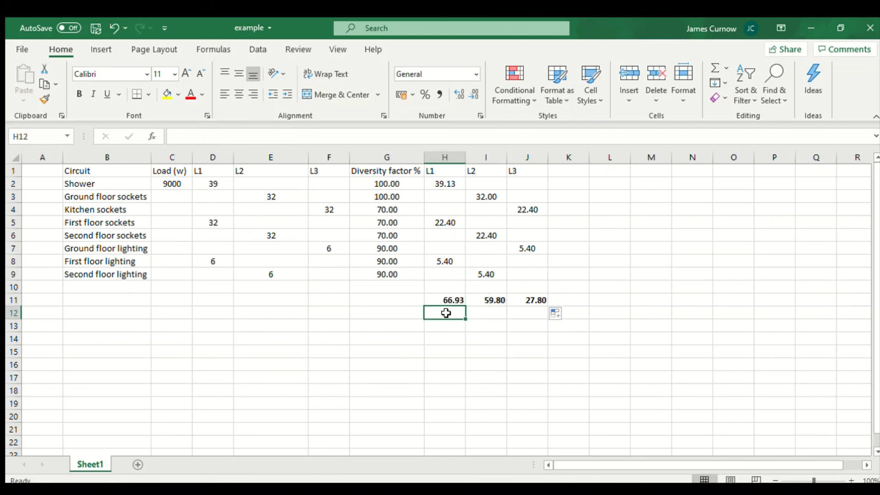